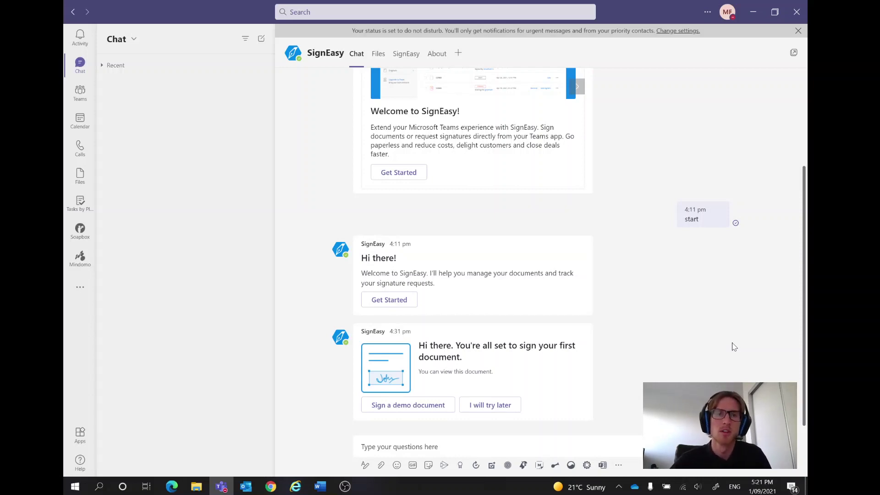
left_click(89, 293)
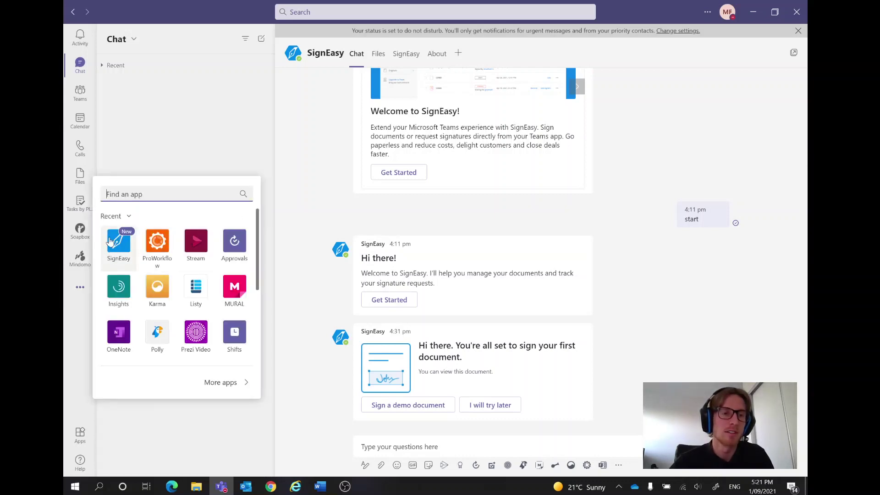
left_click(295, 164)
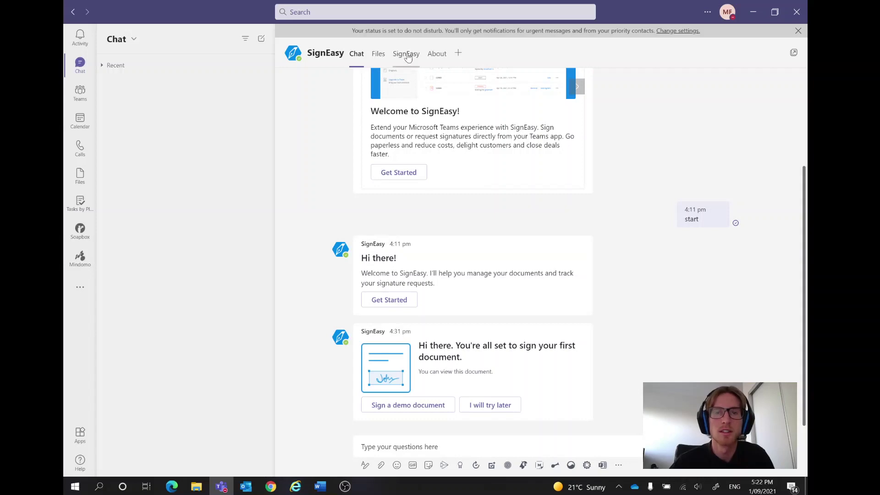
Step: Open the demo document and add an enlarged typed first-name signature in the second handwriting style to the Signature box
left_click(399, 411)
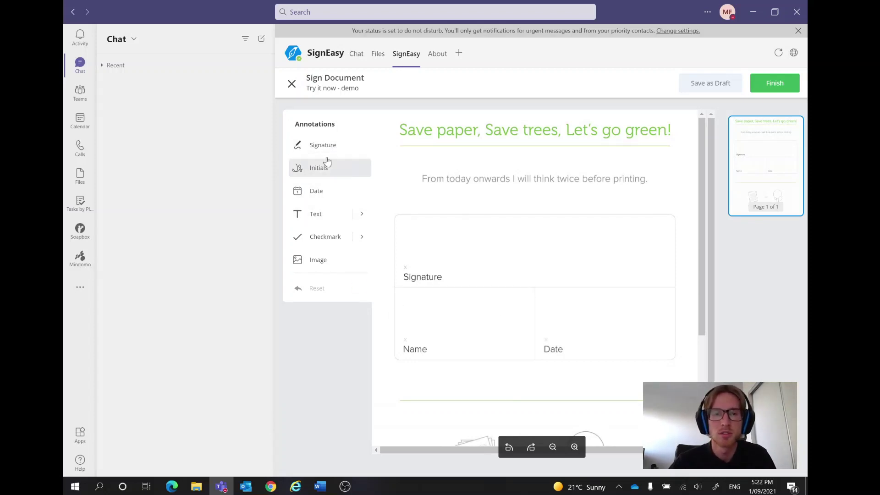
mouse_move(322, 148)
left_mouse_down()
mouse_move(422, 183)
mouse_move(425, 257)
mouse_move(432, 207)
mouse_move(453, 249)
mouse_move(482, 251)
left_mouse_up()
mouse_move(488, 209)
left_mouse_down()
mouse_move(491, 240)
mouse_move(500, 215)
left_mouse_up()
left_click(491, 145)
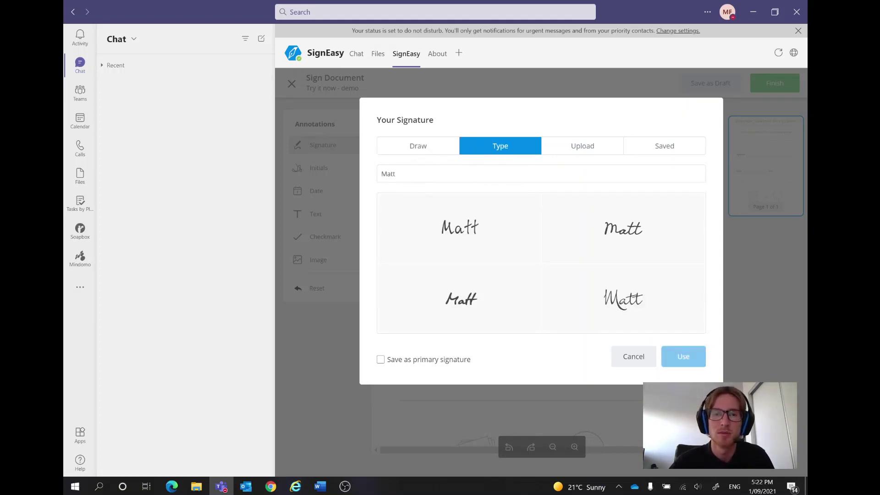
left_click(395, 173)
type("hew")
left_click(597, 228)
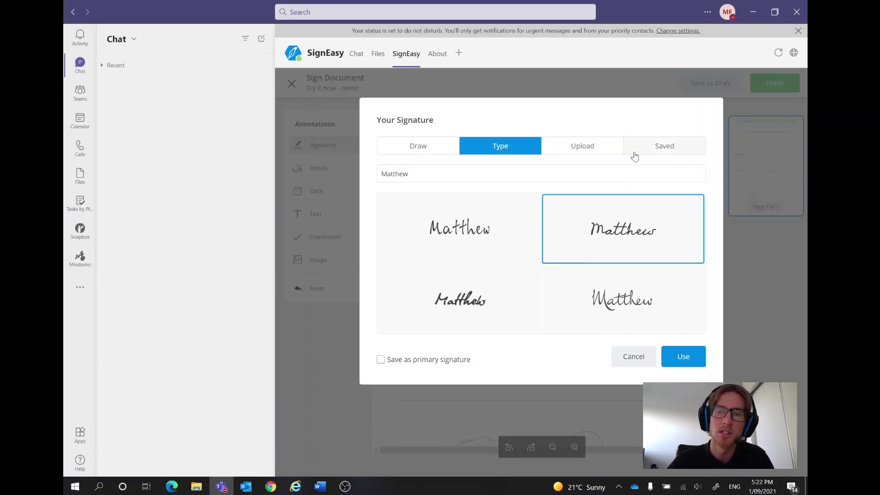
left_click(685, 357)
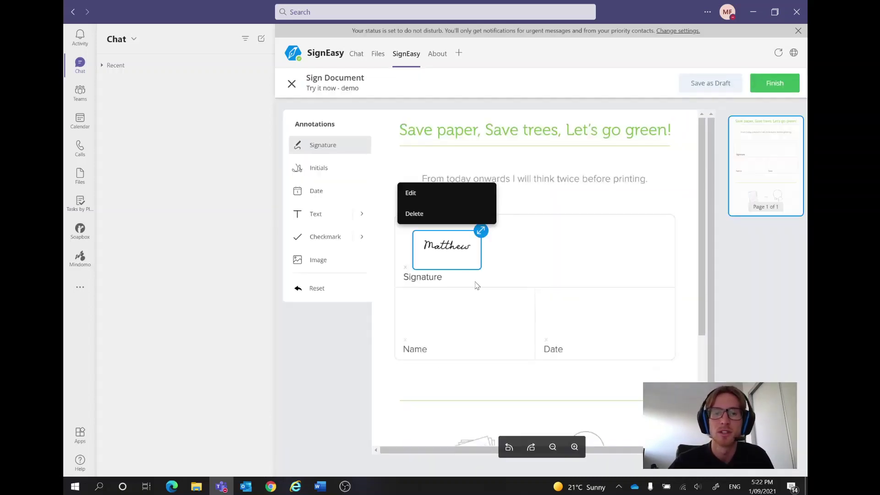
mouse_move(481, 231)
left_mouse_down()
mouse_move(504, 232)
mouse_move(521, 208)
left_mouse_up()
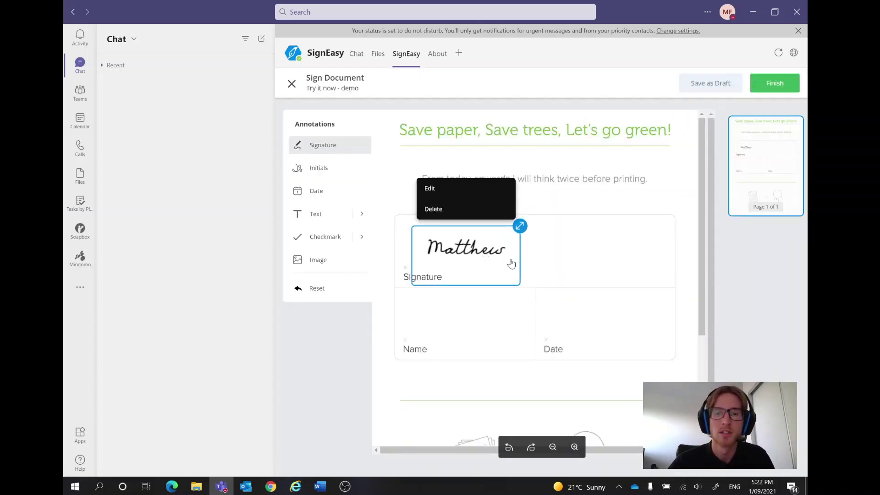
left_click(467, 344)
Step: Add a hand-drawn black initial to the Name box and shrink it to fit above the label
mouse_move(315, 169)
left_mouse_down()
mouse_move(349, 167)
mouse_move(405, 299)
mouse_move(424, 302)
left_mouse_up()
mouse_move(467, 265)
left_mouse_down()
mouse_move(510, 252)
mouse_move(509, 265)
left_mouse_up()
left_click(516, 147)
left_click(492, 295)
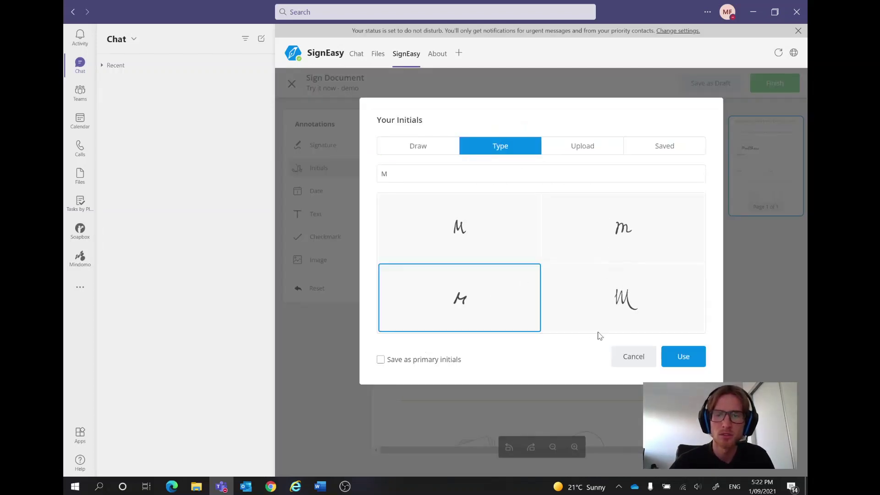
left_click(429, 148)
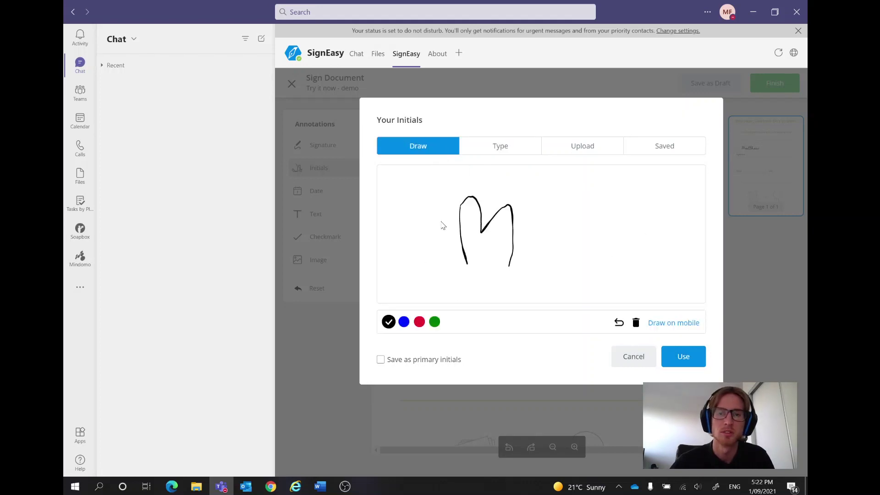
left_click(682, 356)
left_click(443, 316)
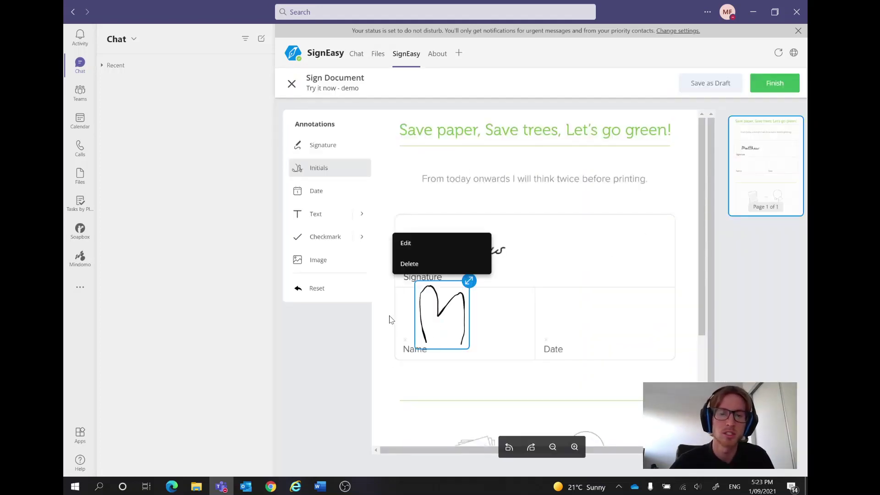
mouse_move(443, 317)
left_mouse_down()
mouse_move(445, 323)
mouse_move(466, 296)
mouse_move(462, 303)
left_mouse_up()
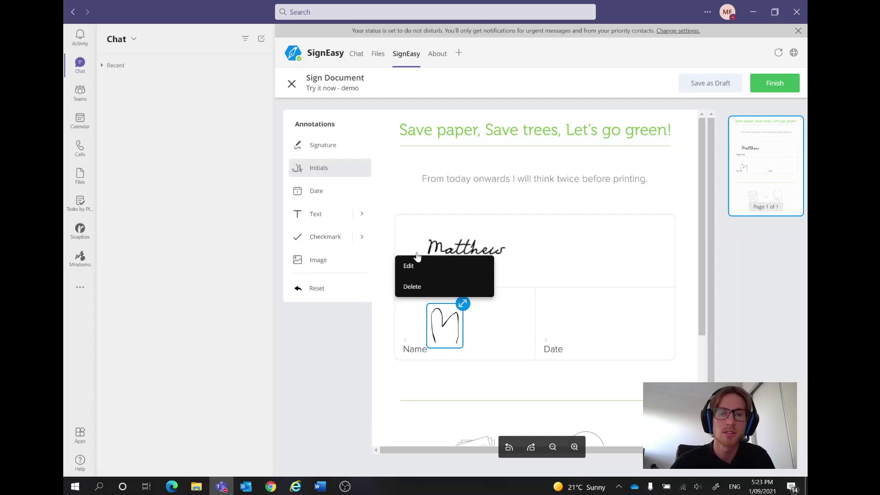
Step: Place a date annotation in the document's Date box
left_click(327, 196)
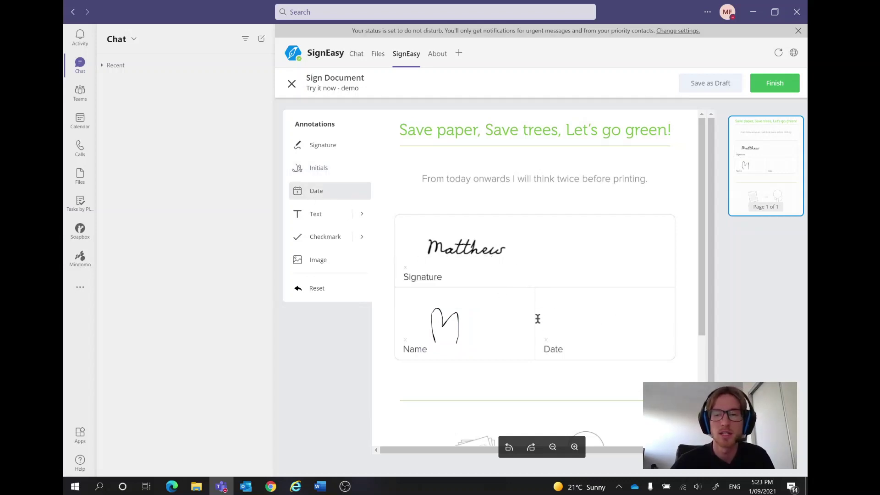
left_click(562, 315)
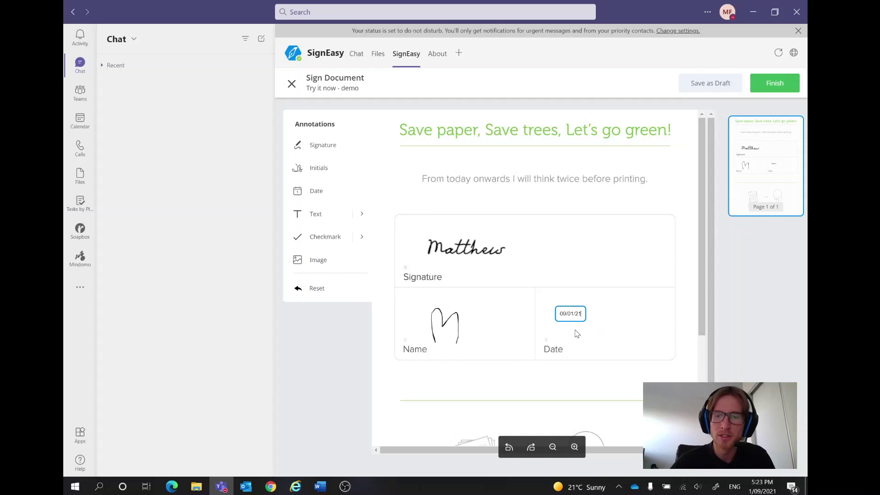
left_click(606, 345)
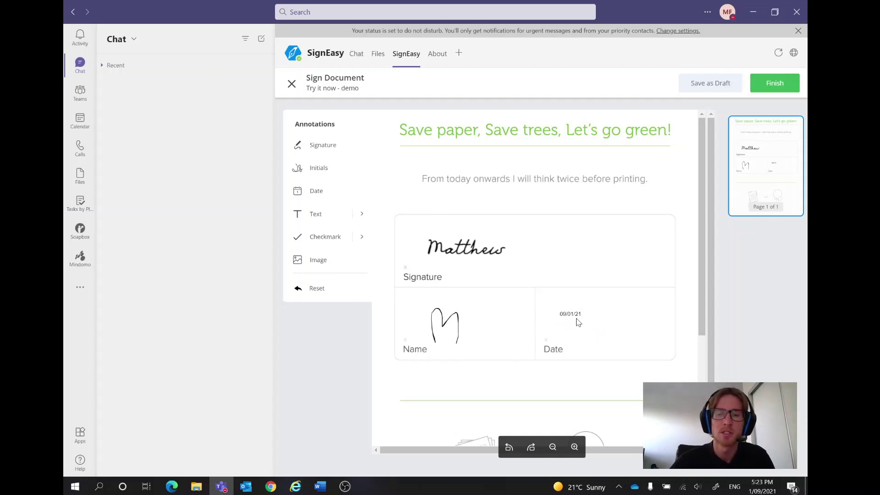
Step: Set the date's font size to 13 and look through the available date formats
left_click(569, 317)
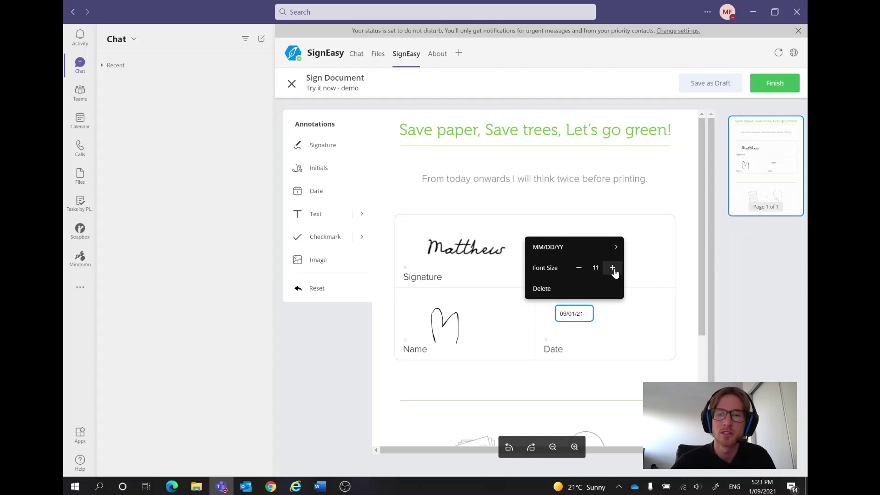
left_click(613, 270)
left_click(614, 267)
left_click(574, 246)
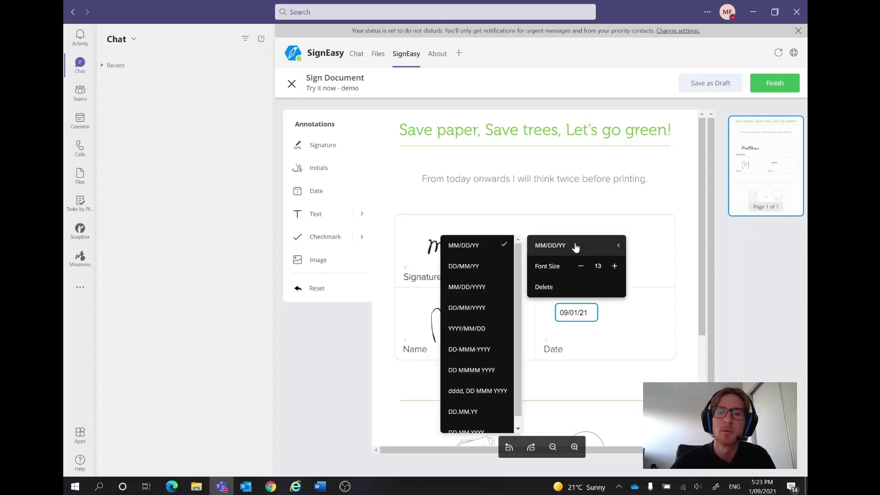
scroll(458, 358, "down", 1)
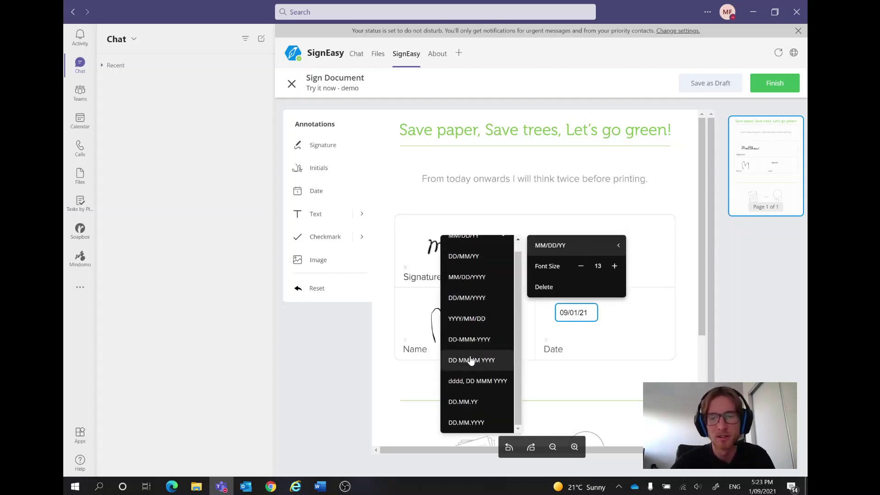
left_click(604, 353)
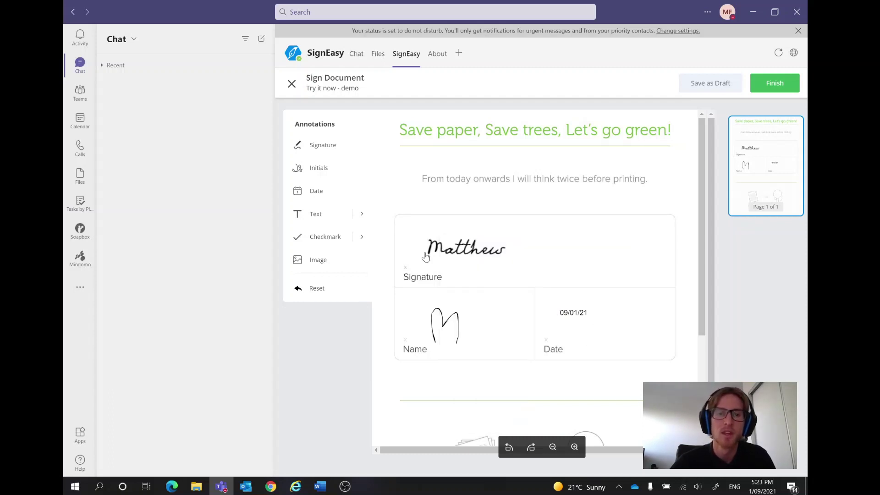
Step: Add the text "Change Here" centred between the sentence about printing and the Signature box
left_click(361, 214)
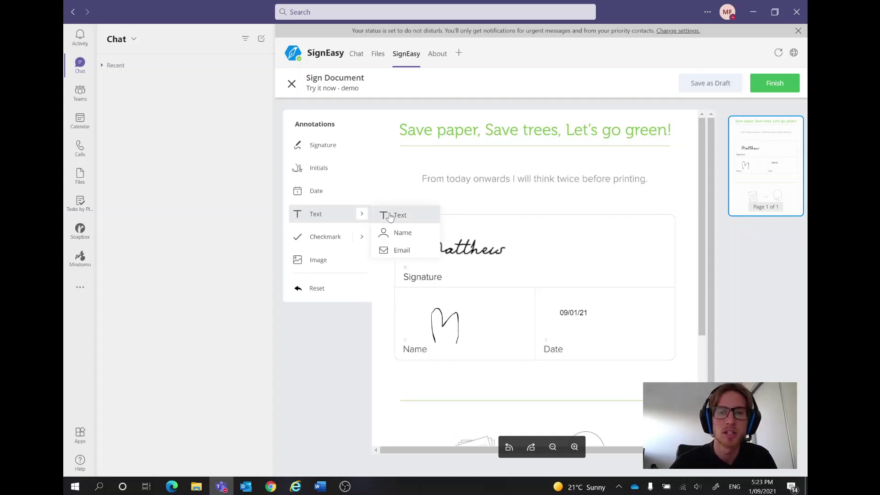
left_click(390, 217)
left_click(489, 197)
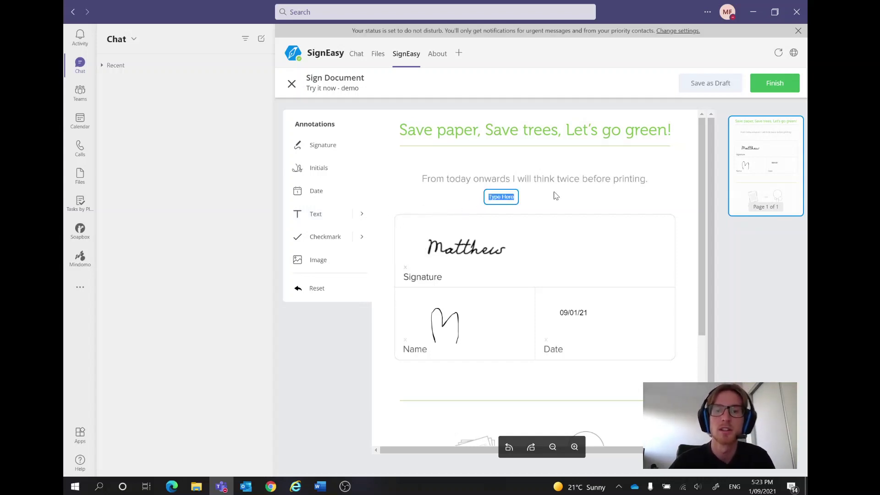
type("Change Here")
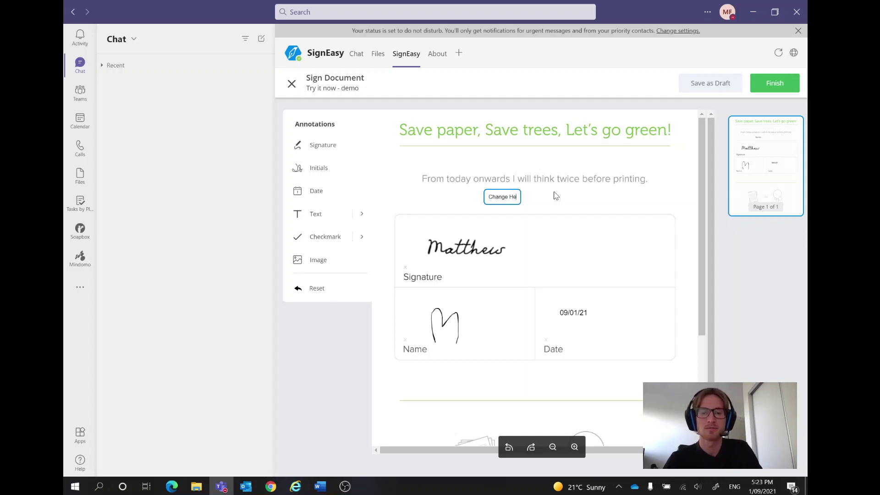
left_click(548, 206)
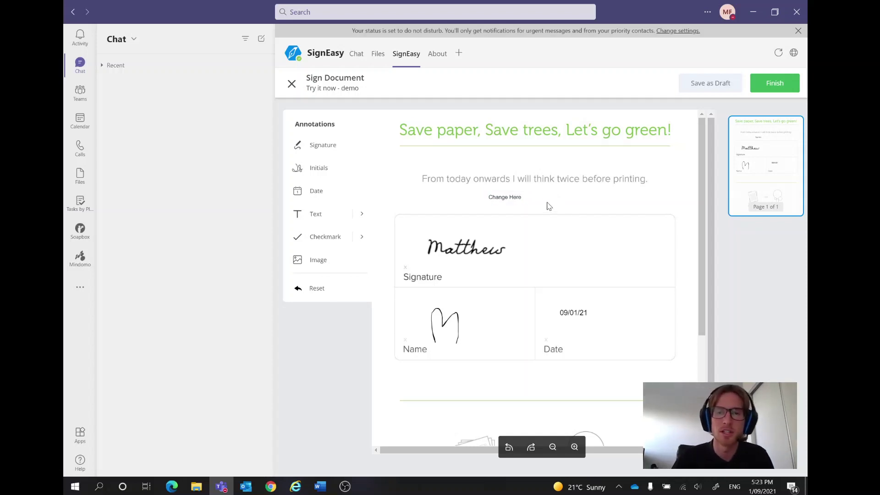
left_click(515, 201)
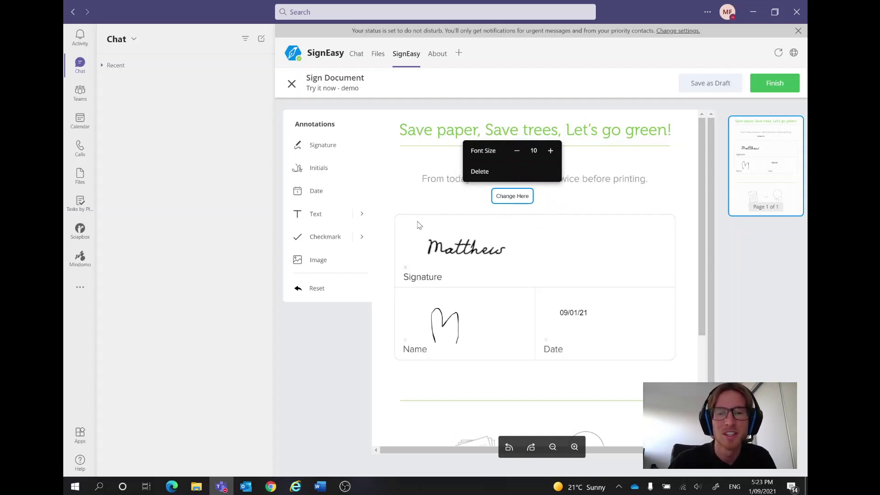
Step: Place a small checkmark beside the signature and delete it again
left_click(360, 217)
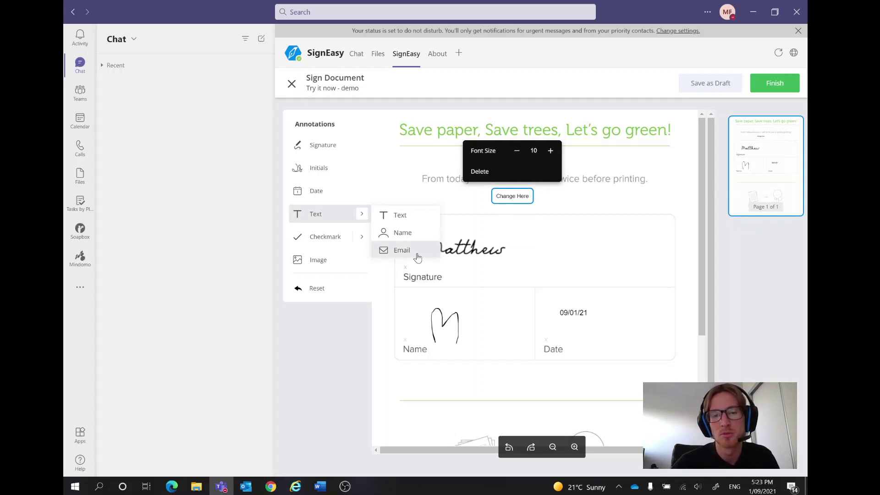
left_click(362, 238)
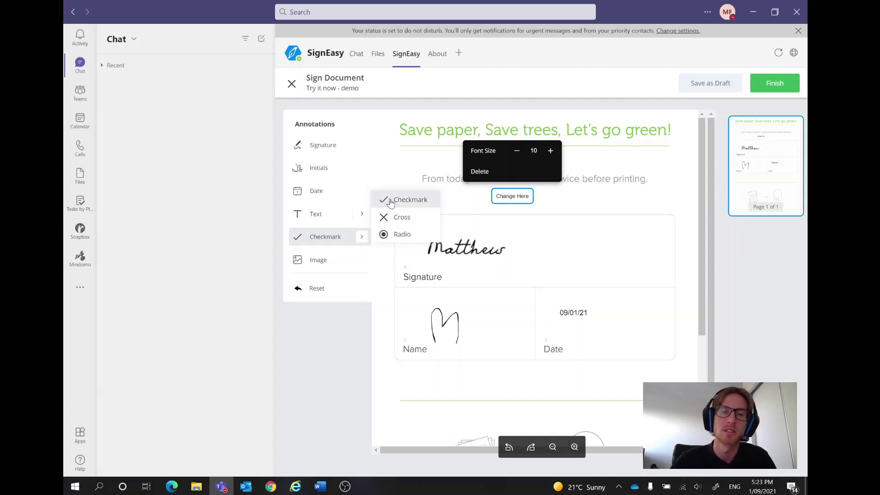
left_click(391, 201)
left_click(532, 242)
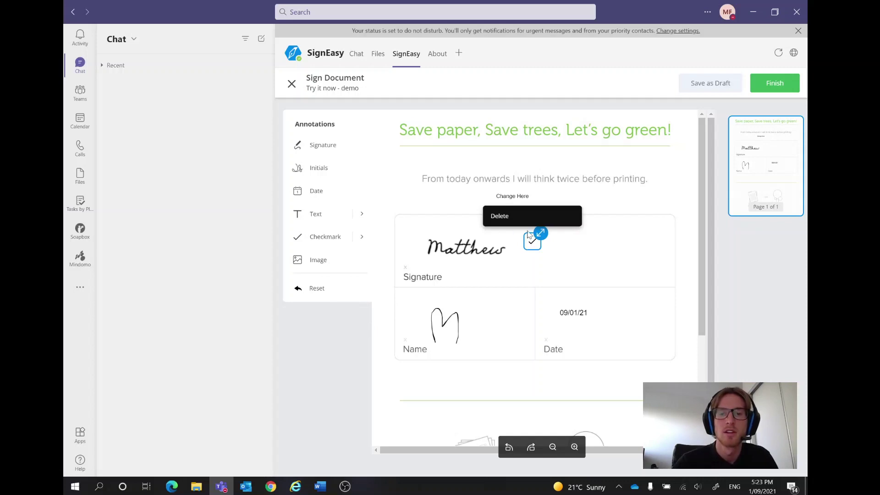
left_click_drag(541, 233, 567, 249)
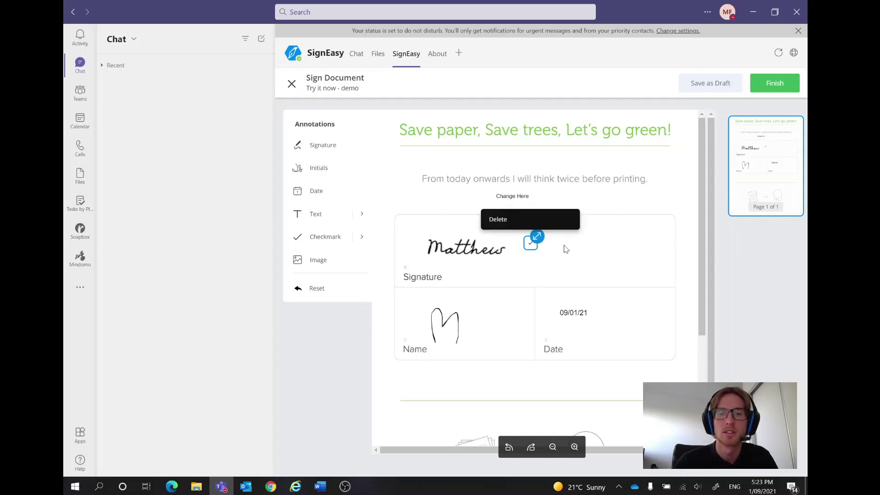
left_click(516, 223)
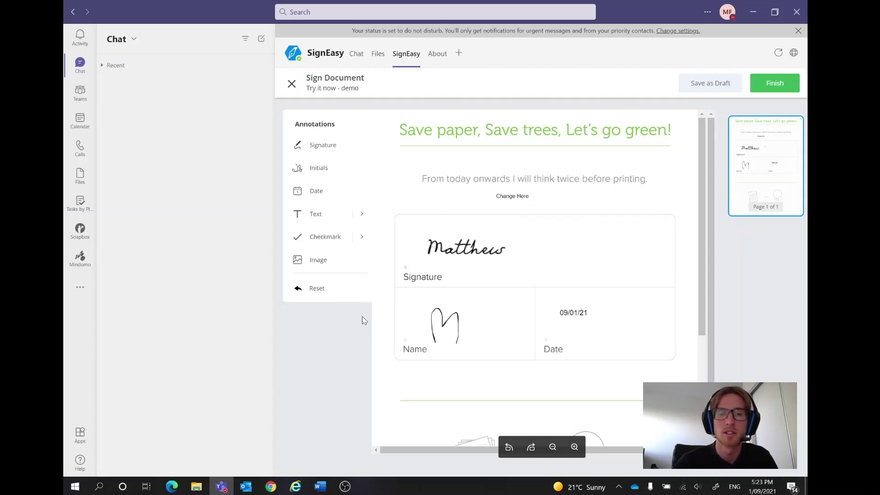
Step: Review the annotated page and save the demo document as a draft
scroll(483, 303, "down", 1)
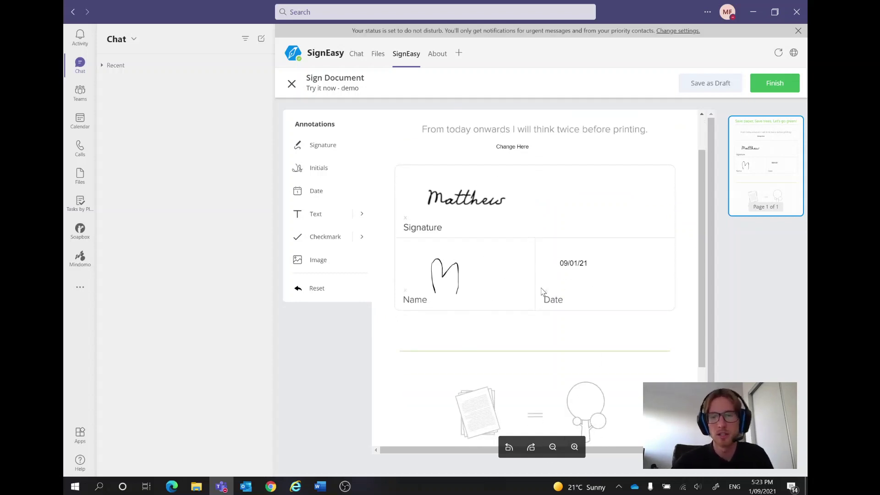
scroll(504, 275, "up", 1)
scroll(491, 312, "down", 1)
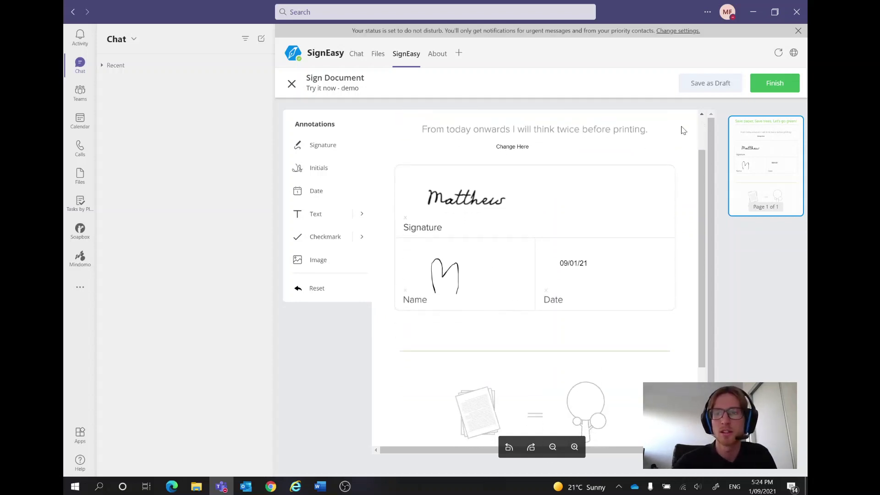
left_click(709, 85)
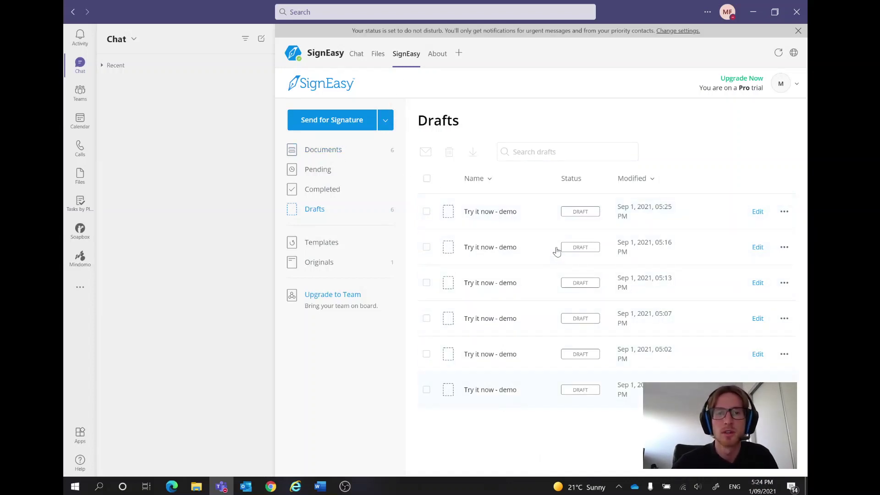
Step: Open the Send for Signature form to examine its document, copy-recipient and message options, and close it
left_click(353, 120)
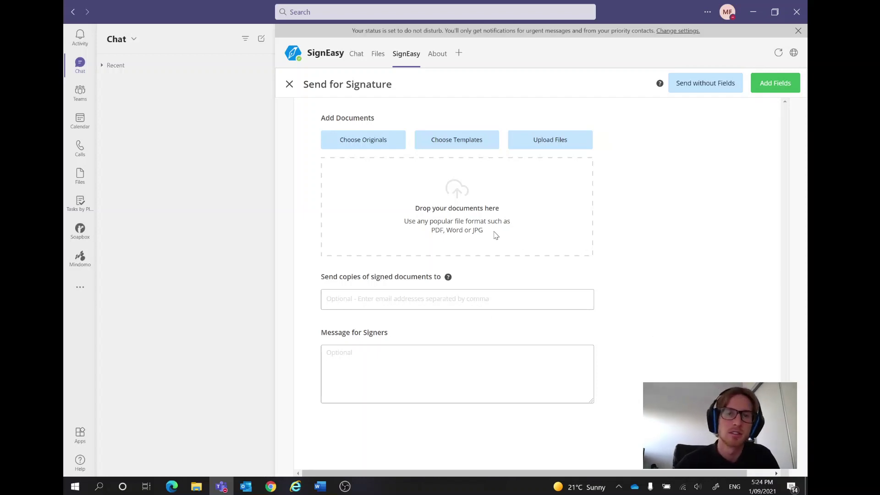
left_click(289, 83)
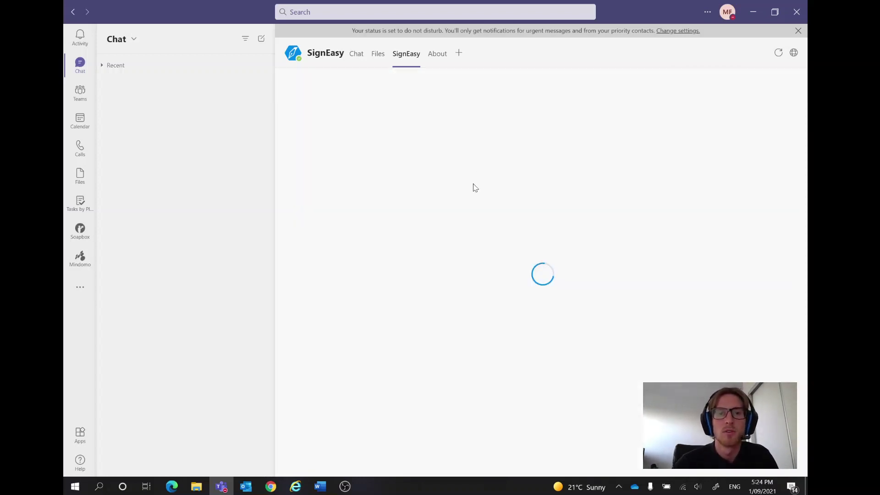